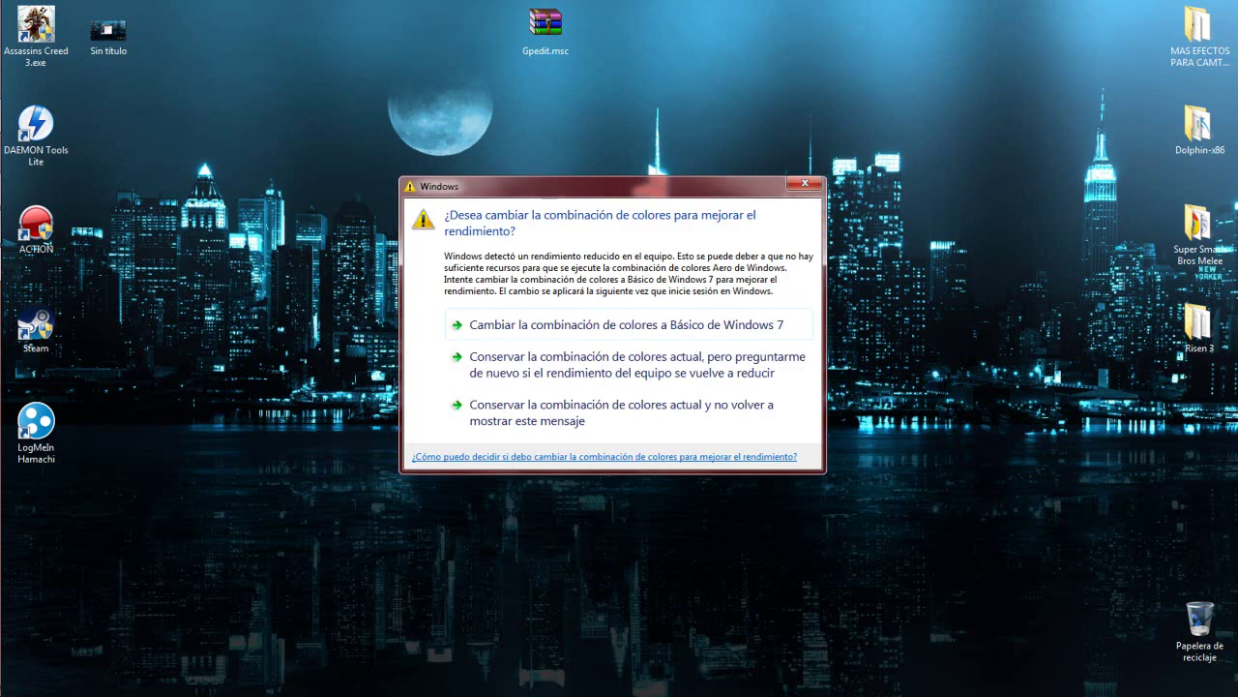
Keep the current Windows colour scheme, with the option to be asked again if performance drops
left_click(669, 380)
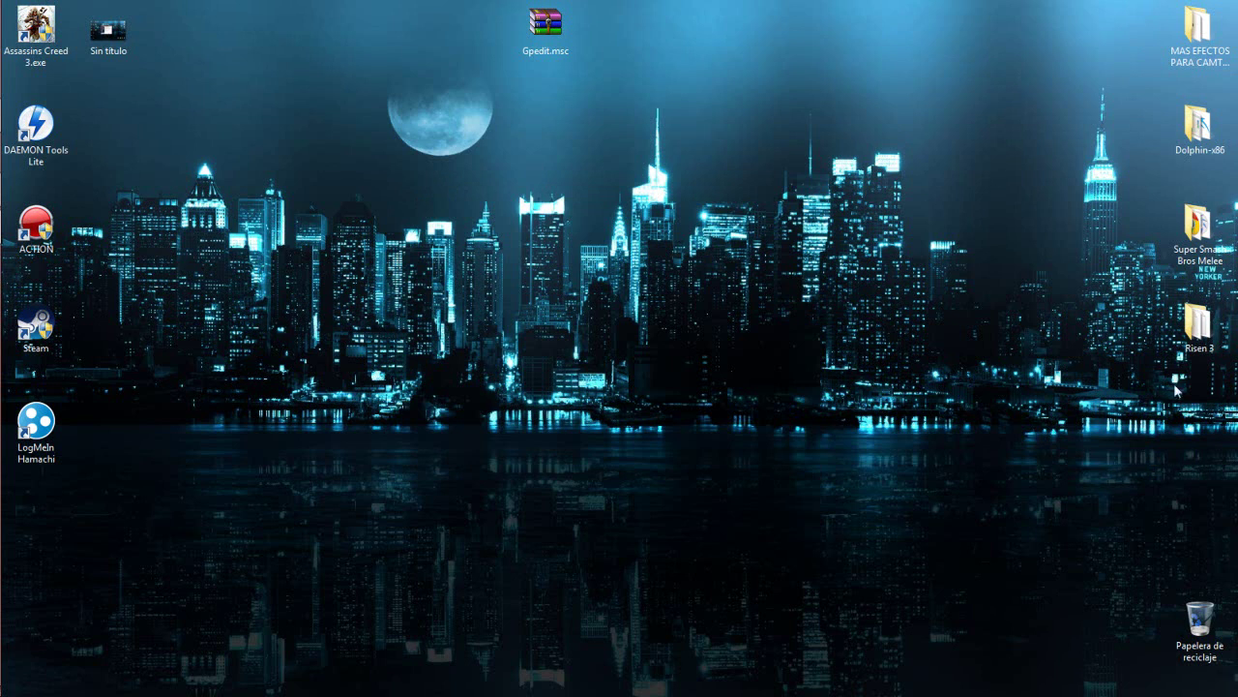
Switch to the Speedtest.net window in Chrome, maximize it, and run a speed test against a Buenos Aires server
mouse_move(4, 261)
mouse_move(27, 123)
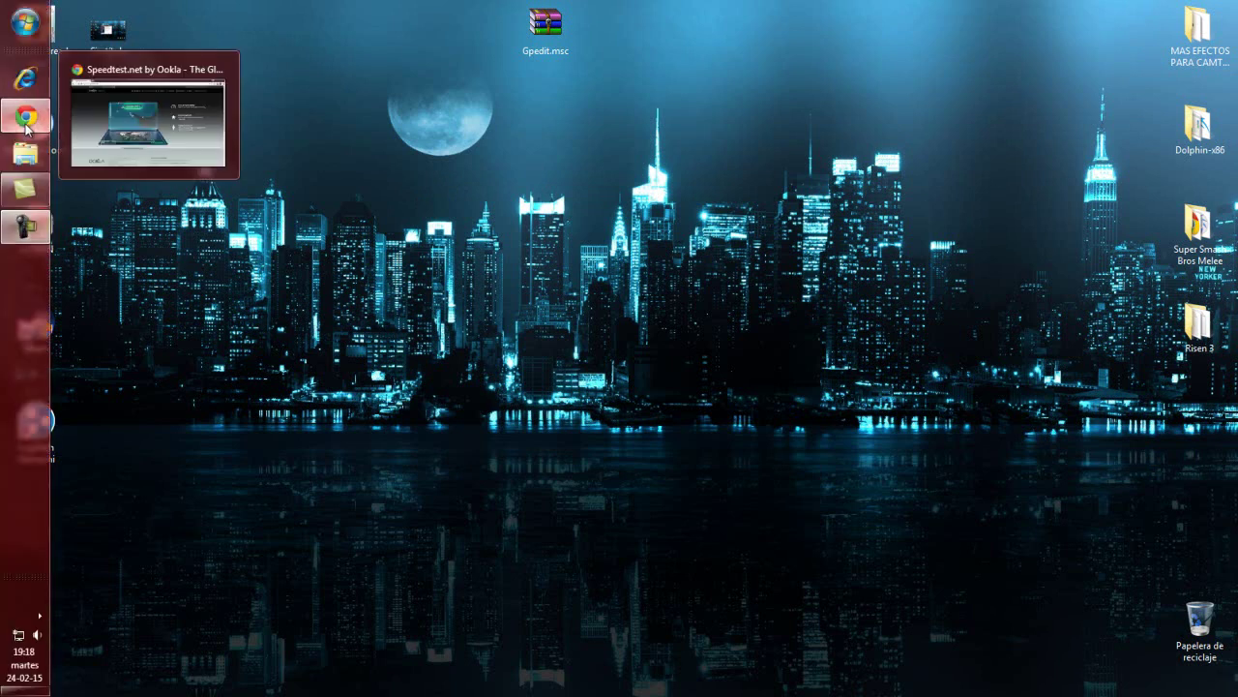
left_click(135, 116)
key("super+Down")
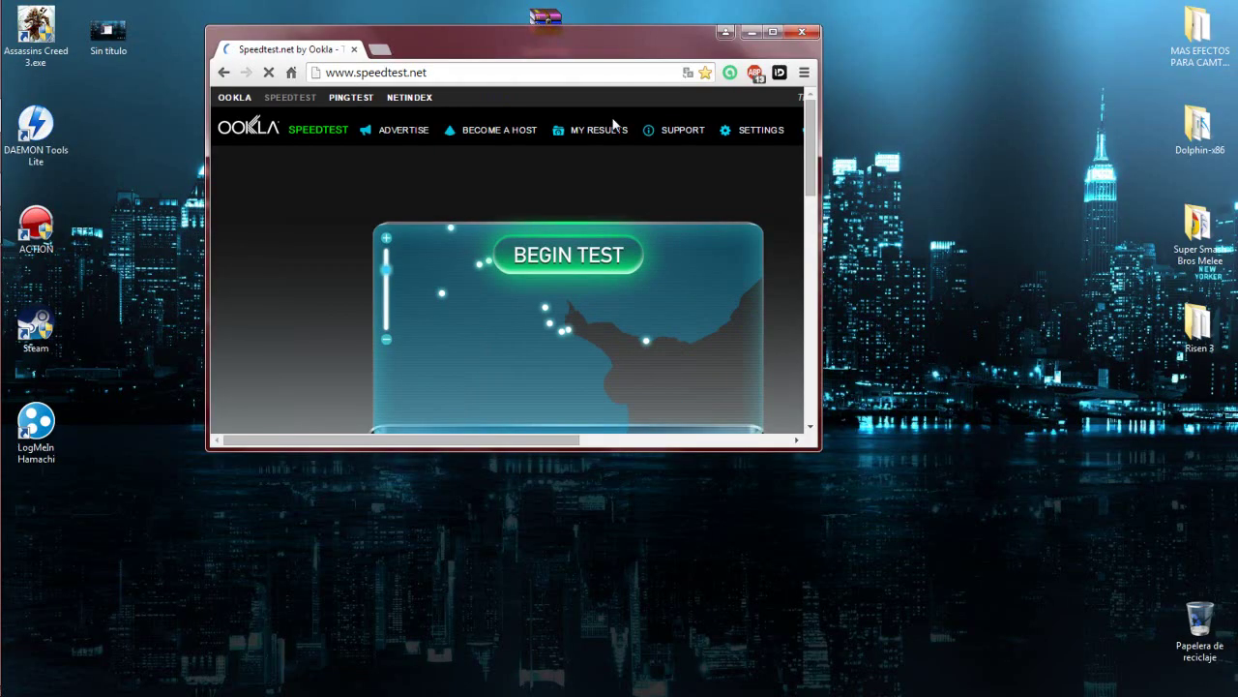
left_click(772, 31)
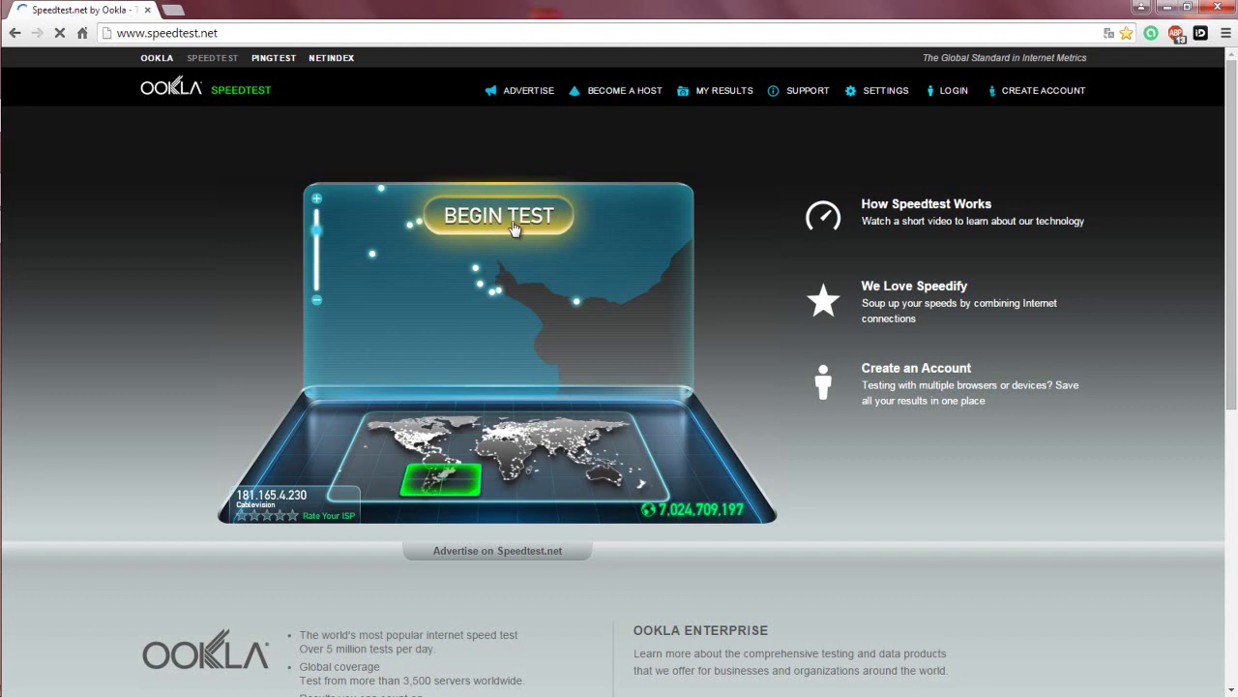
mouse_move(502, 298)
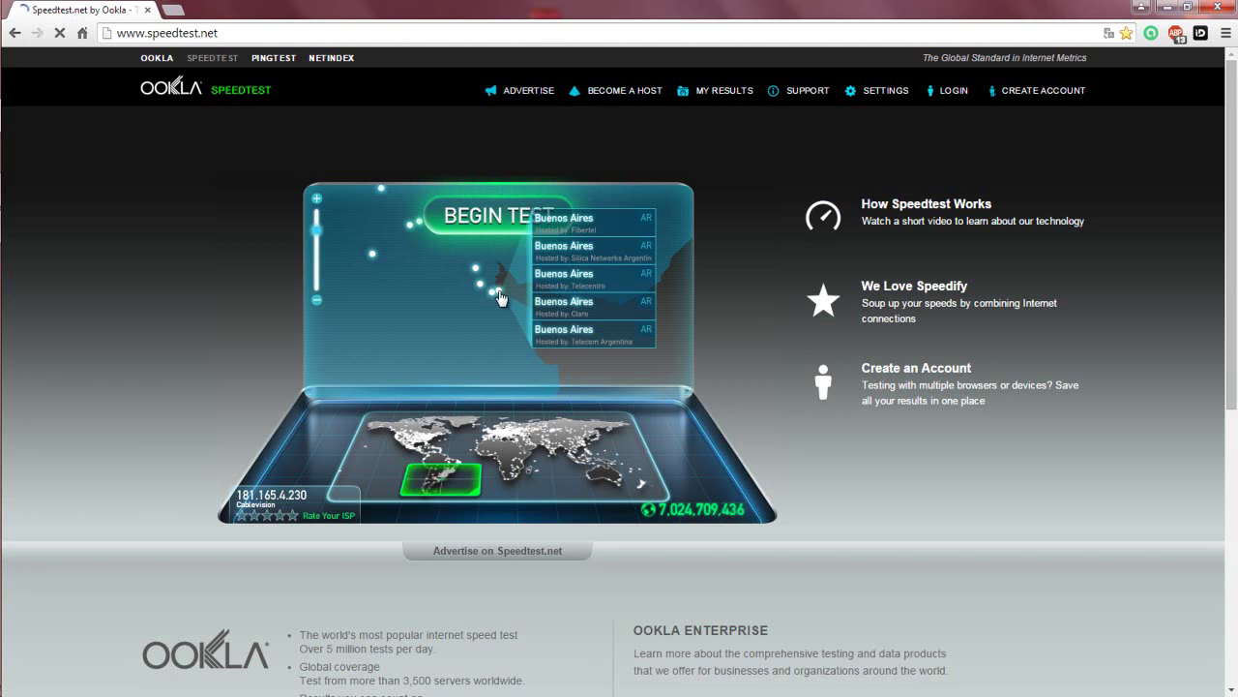
left_click(499, 291)
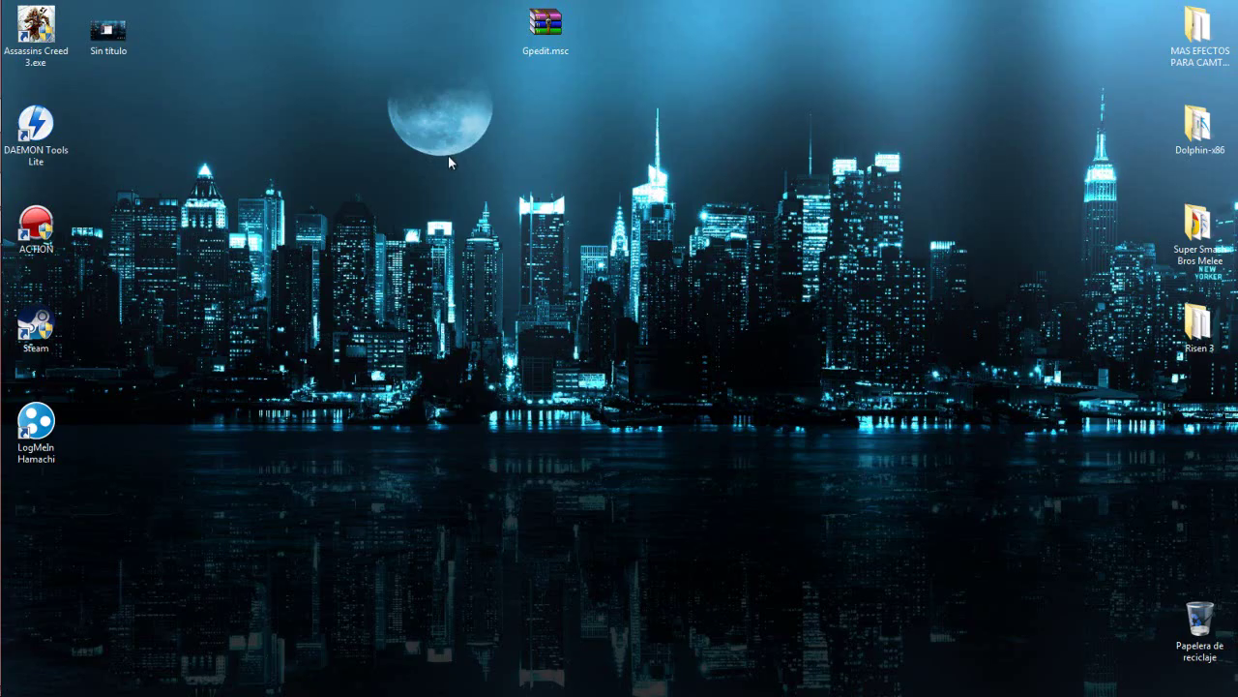
Search Windows for gpedit.msc and open the local group policy editor
right_click(448, 155)
left_click(508, 230)
mouse_move(34, 31)
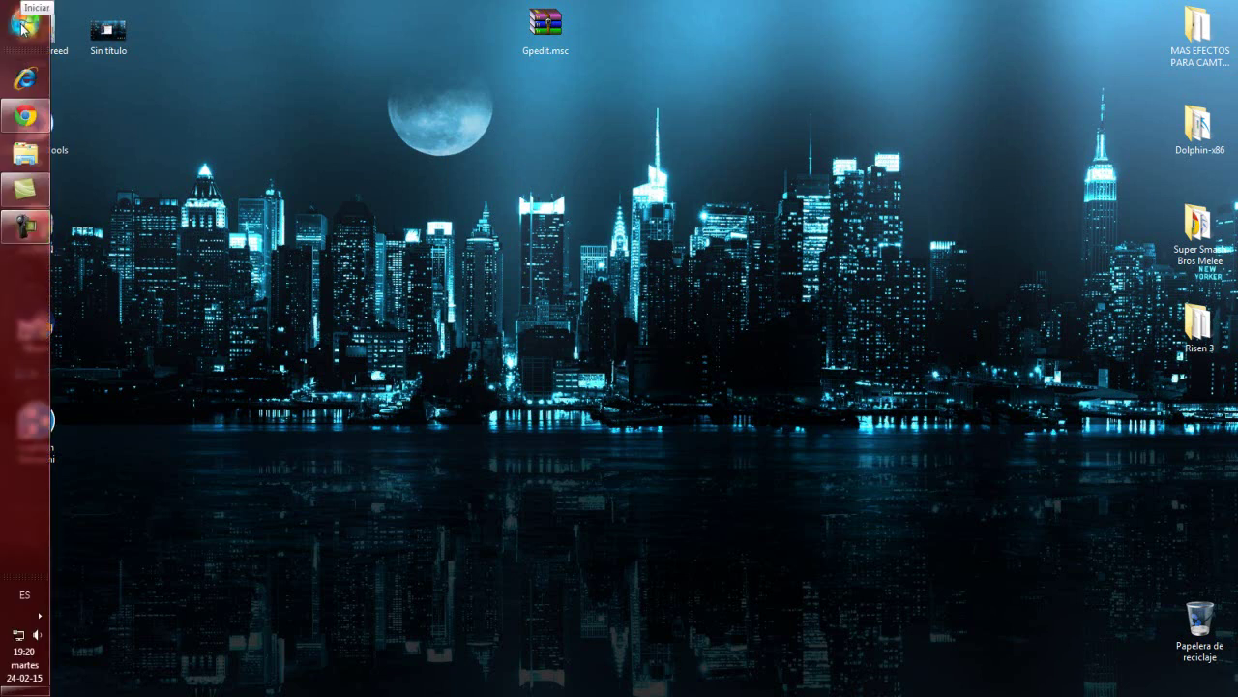
left_click(21, 26)
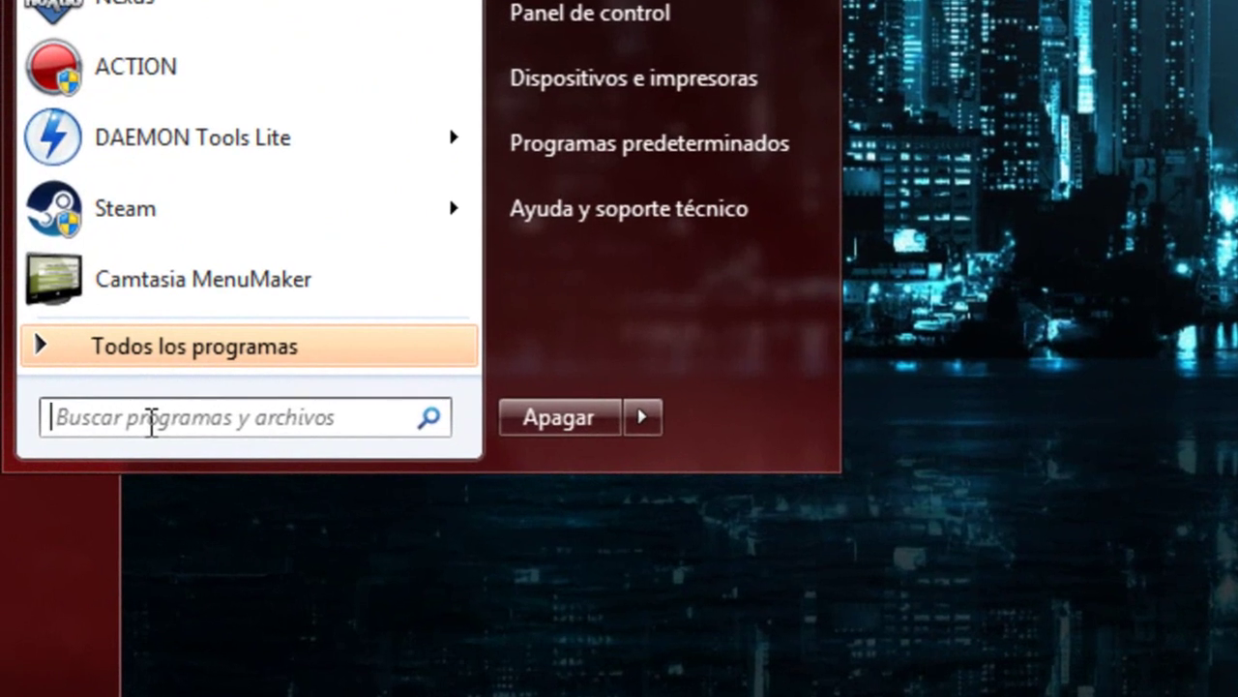
type("gpedit")
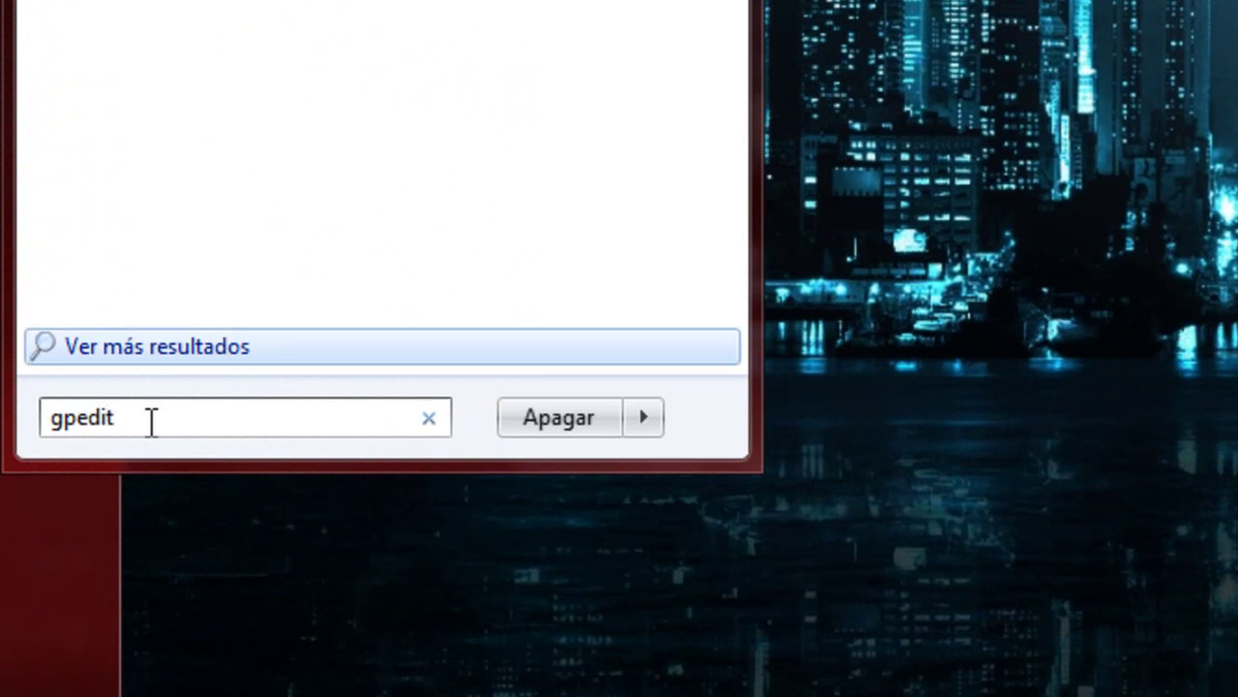
type(".msc")
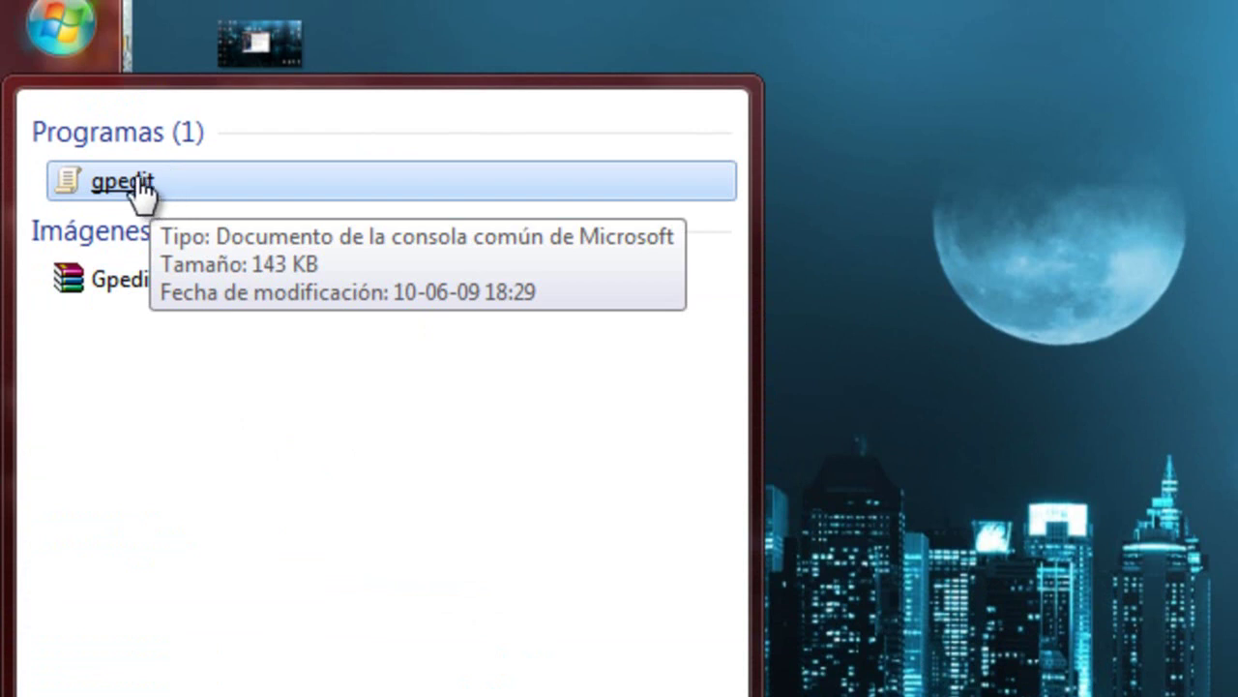
left_click(136, 182)
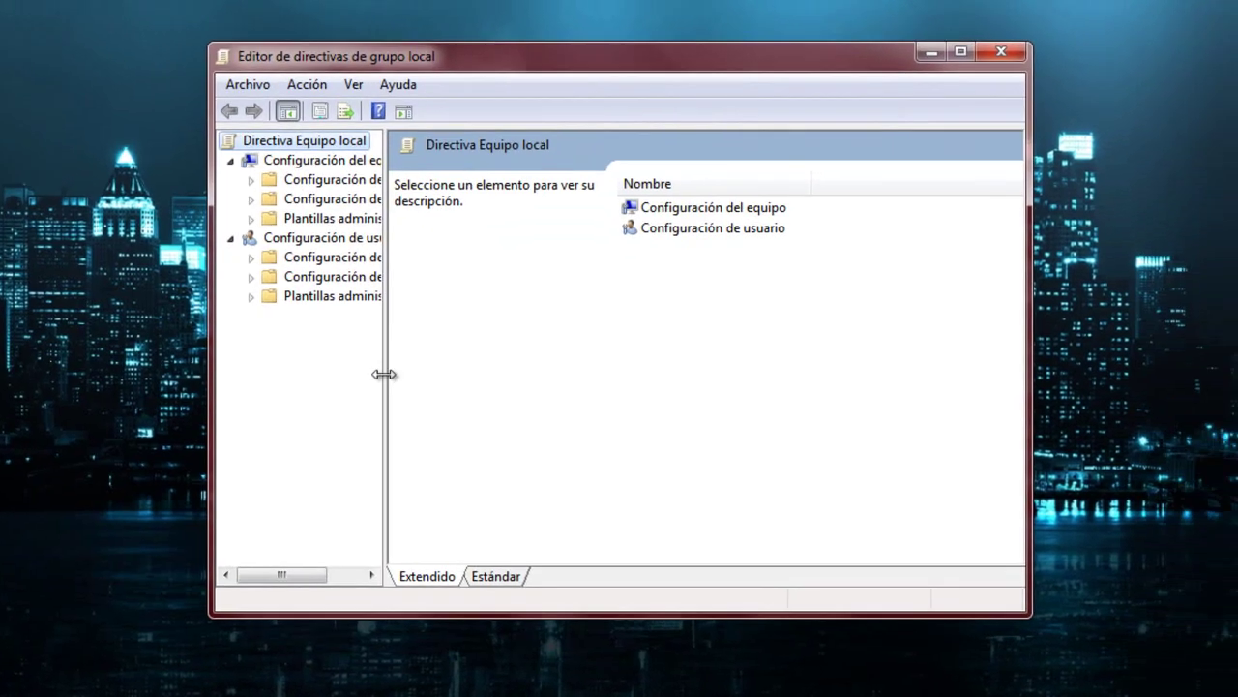
Open Programador de paquetes QoS within Red under the computer configuration's Plantillas administrativas, widening the tree to read its names
left_click_drag(306, 384, 469, 362)
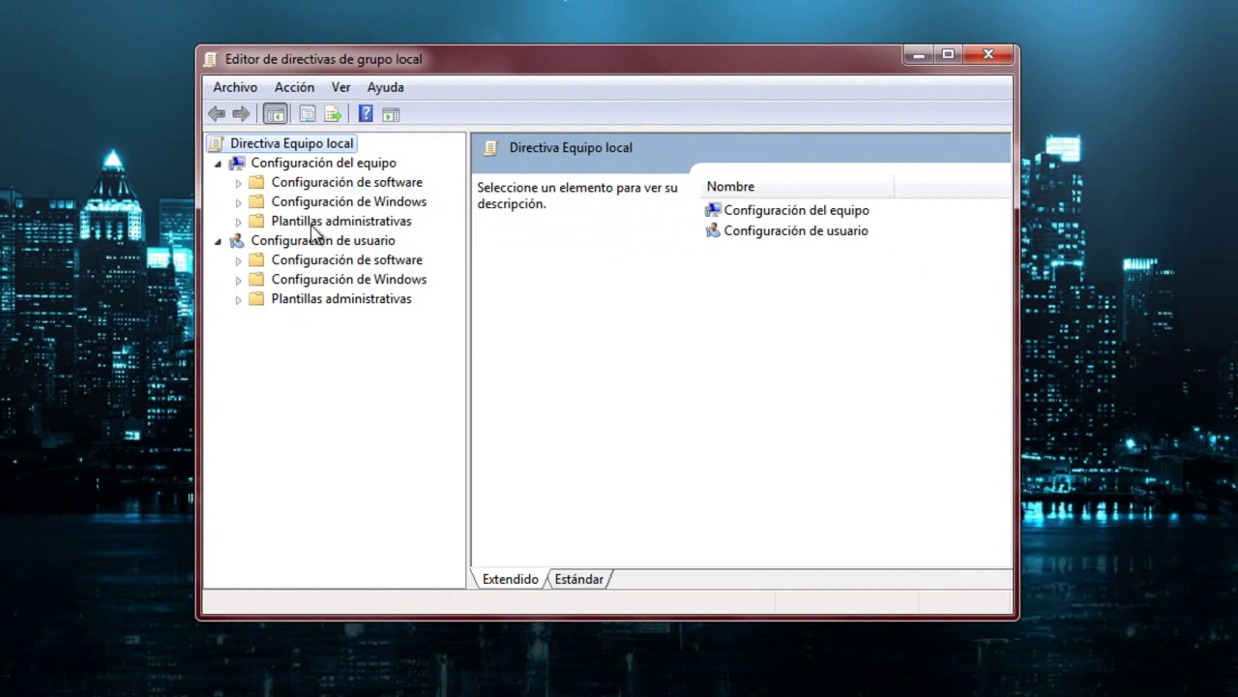
left_click(239, 222)
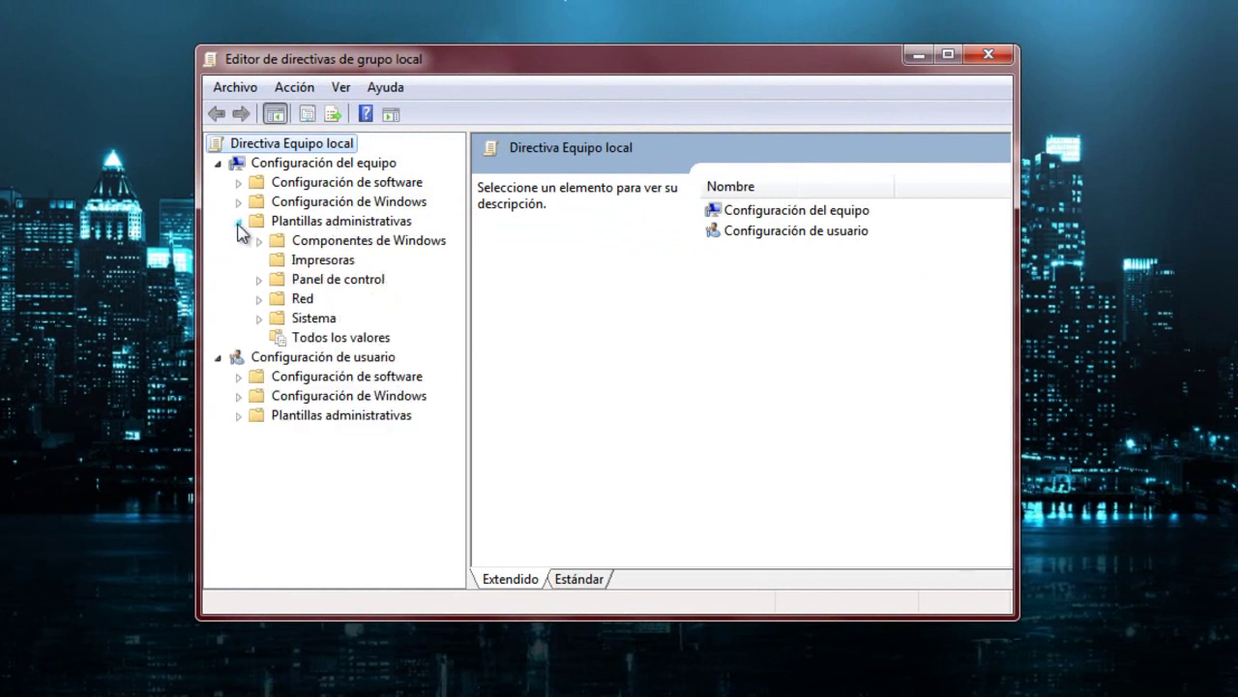
left_click(259, 300)
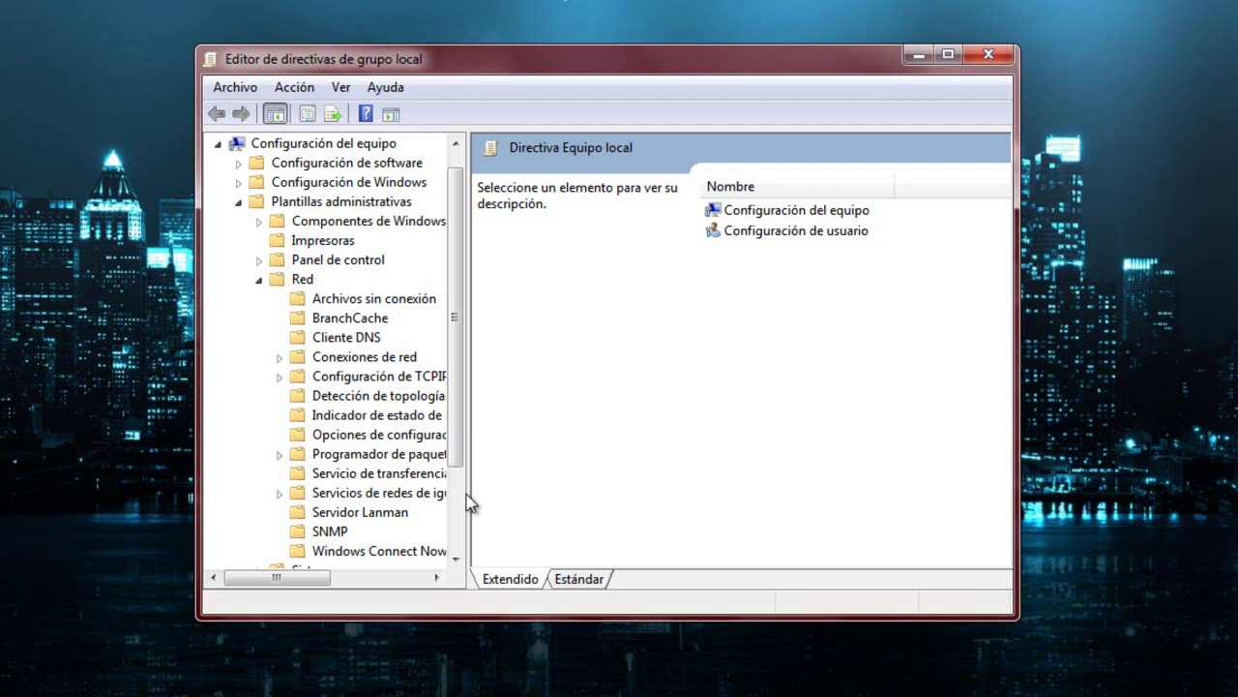
left_click_drag(472, 494, 513, 493)
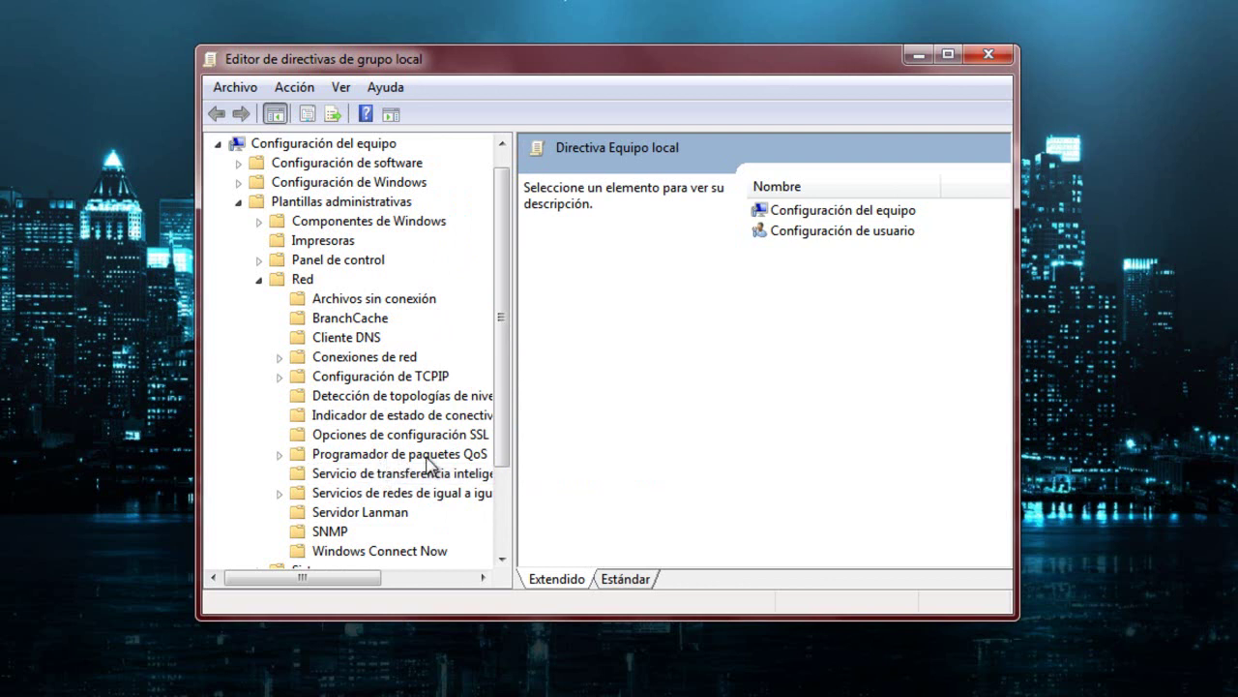
left_click(431, 455)
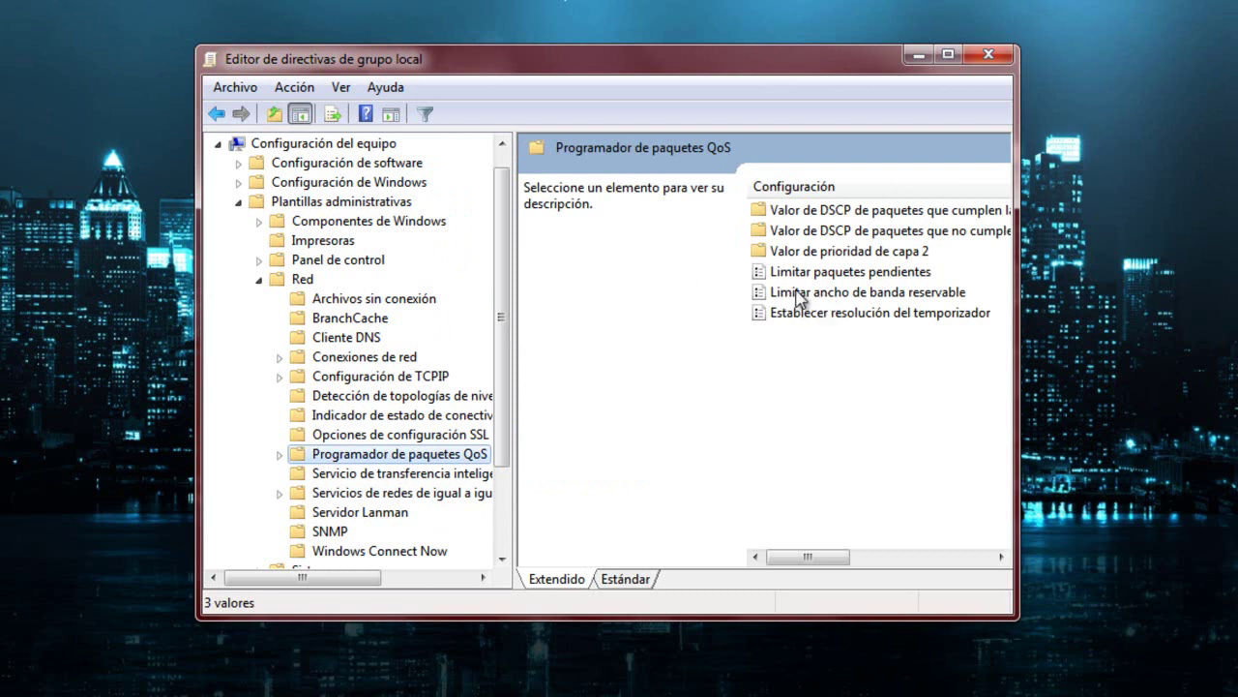
Set the bandwidth limit of the Limitar ancho de banda reservable policy to 0 %, apply it, and close the policy editor
double_click(848, 302)
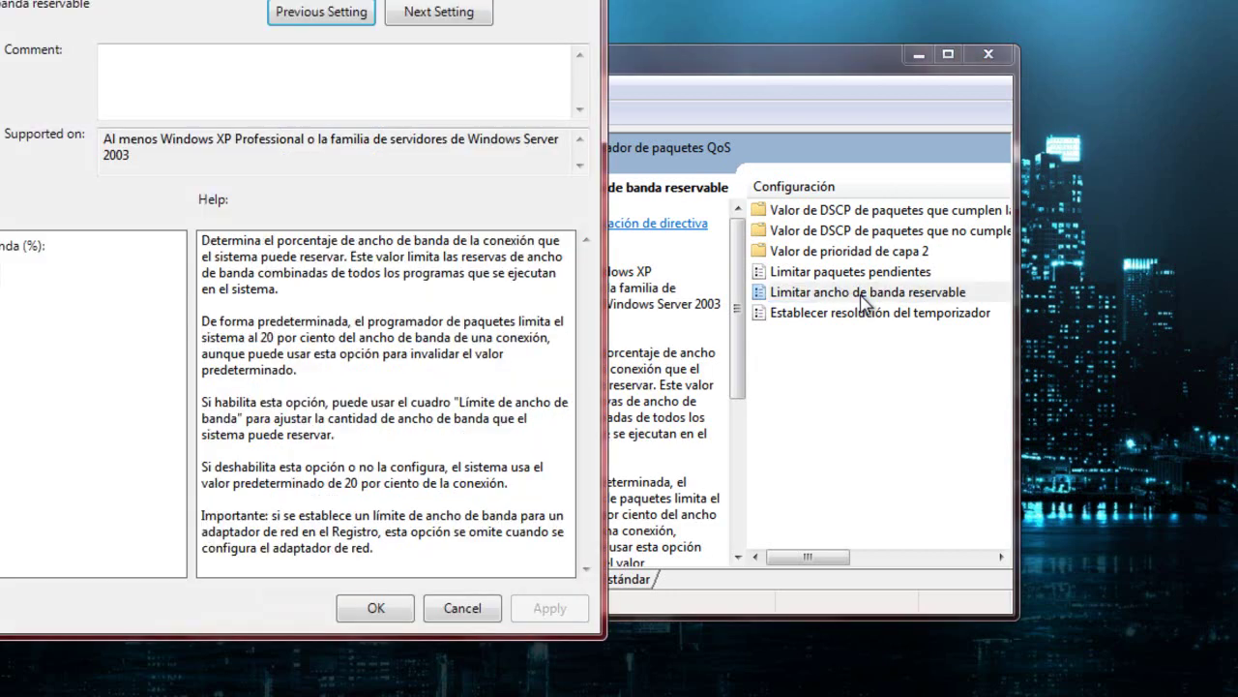
left_click_drag(155, 2, 563, 50)
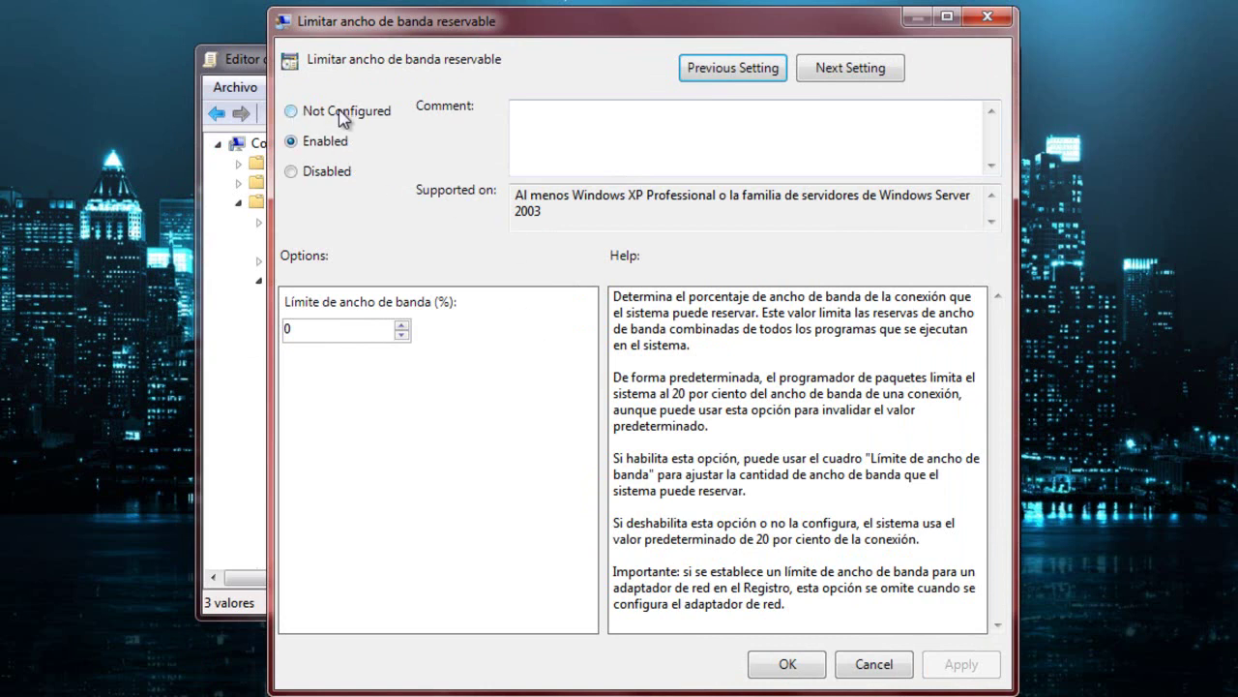
left_click(402, 325)
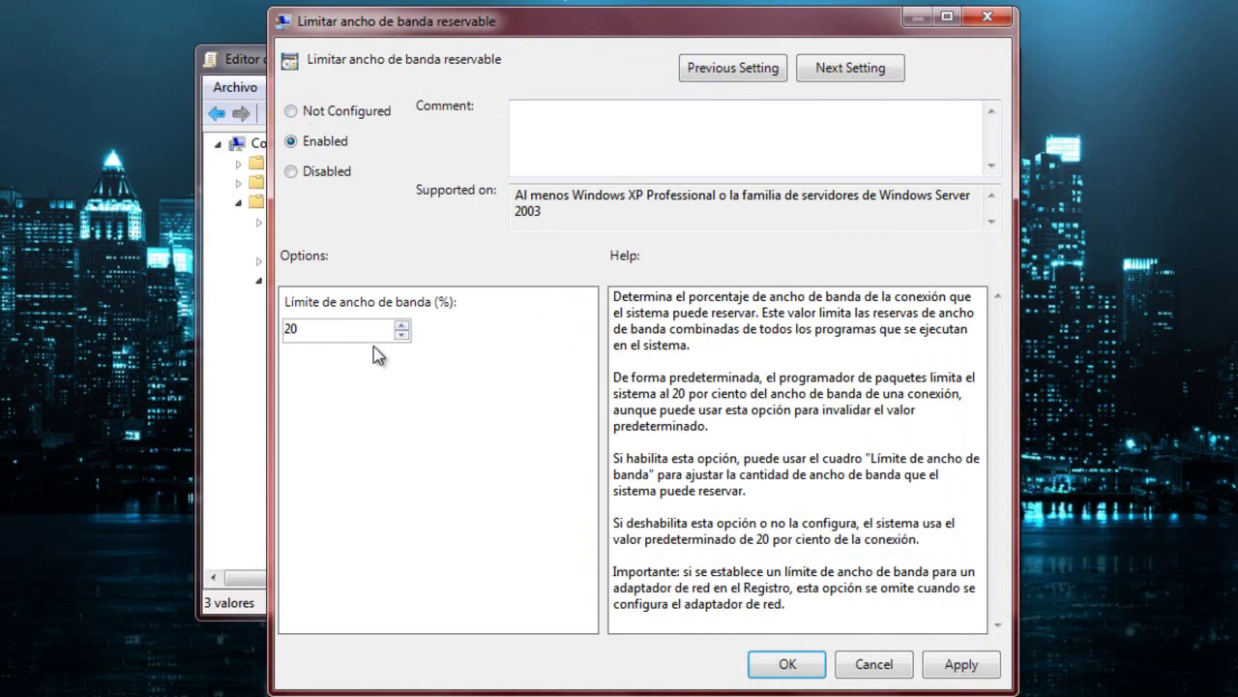
left_click(402, 334)
left_click(390, 332)
left_click(958, 668)
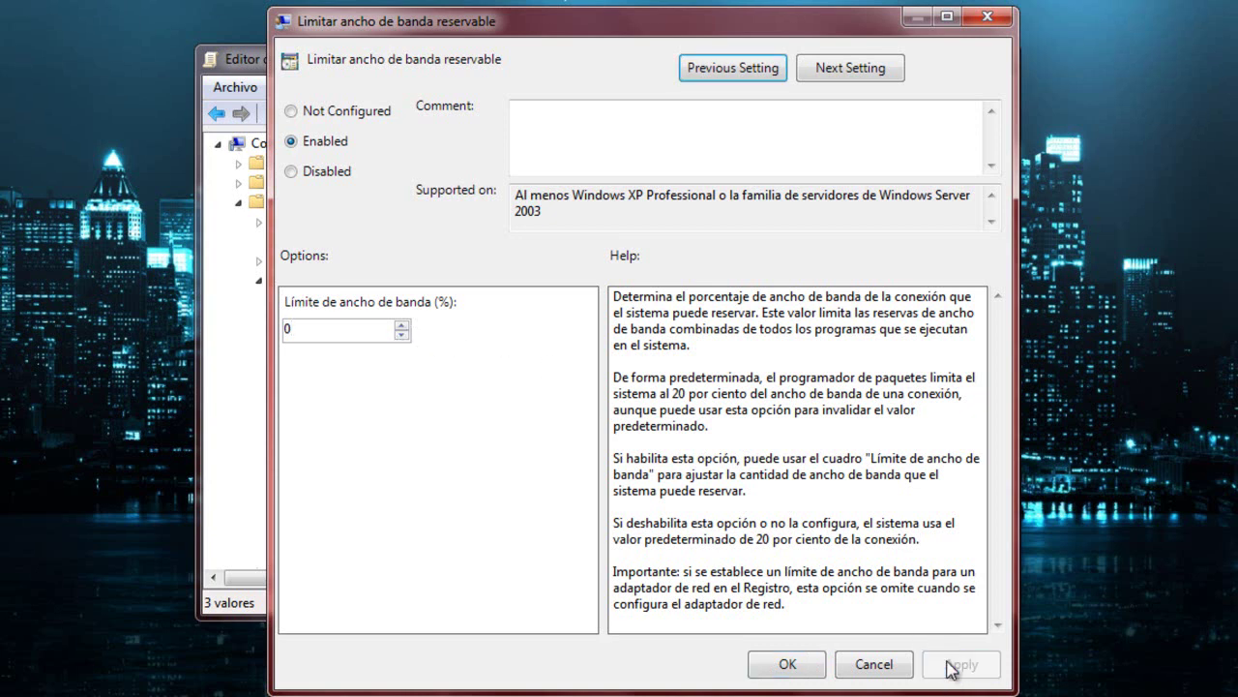
left_click(786, 666)
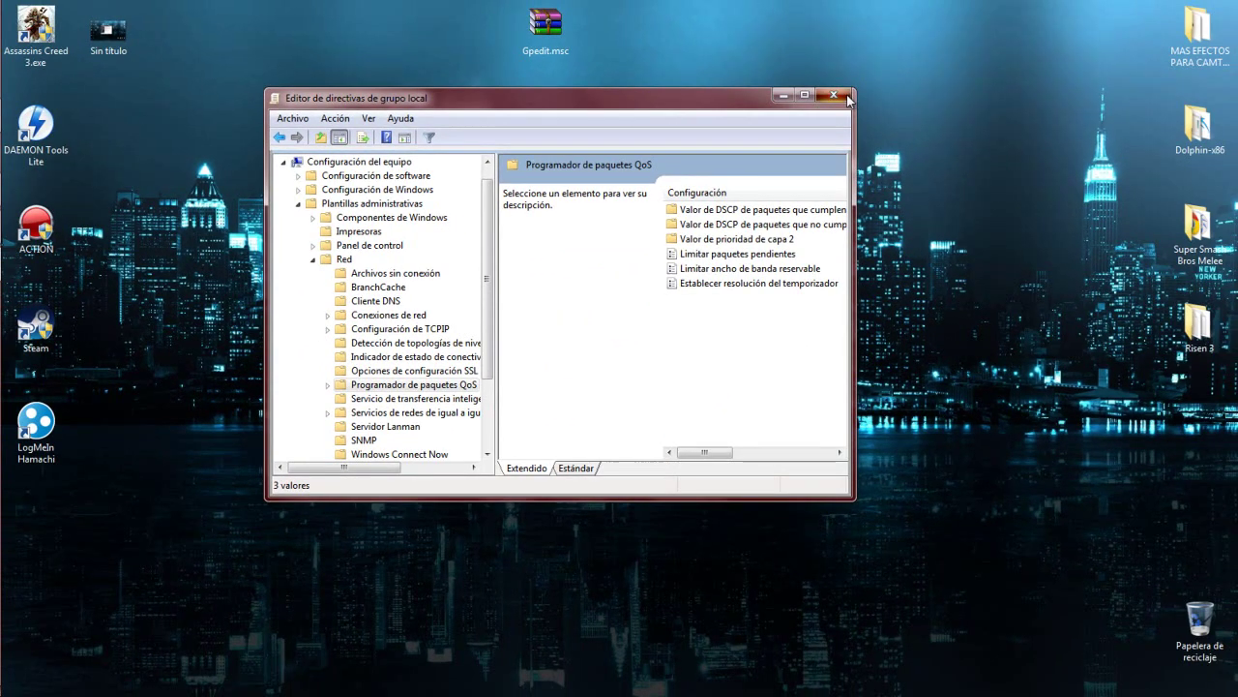
left_click(845, 97)
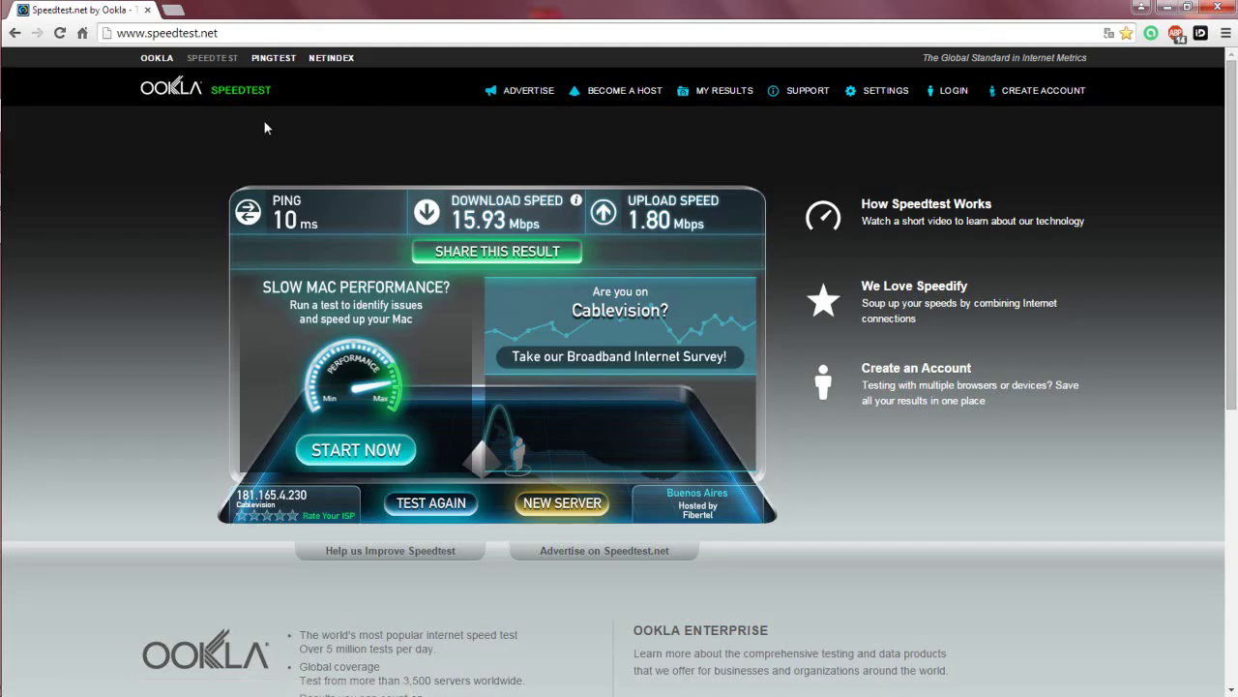
Look at the Reiniciar option among the computer's shutdown choices, and return to the Speedtest results without restarting
left_click(1172, 7)
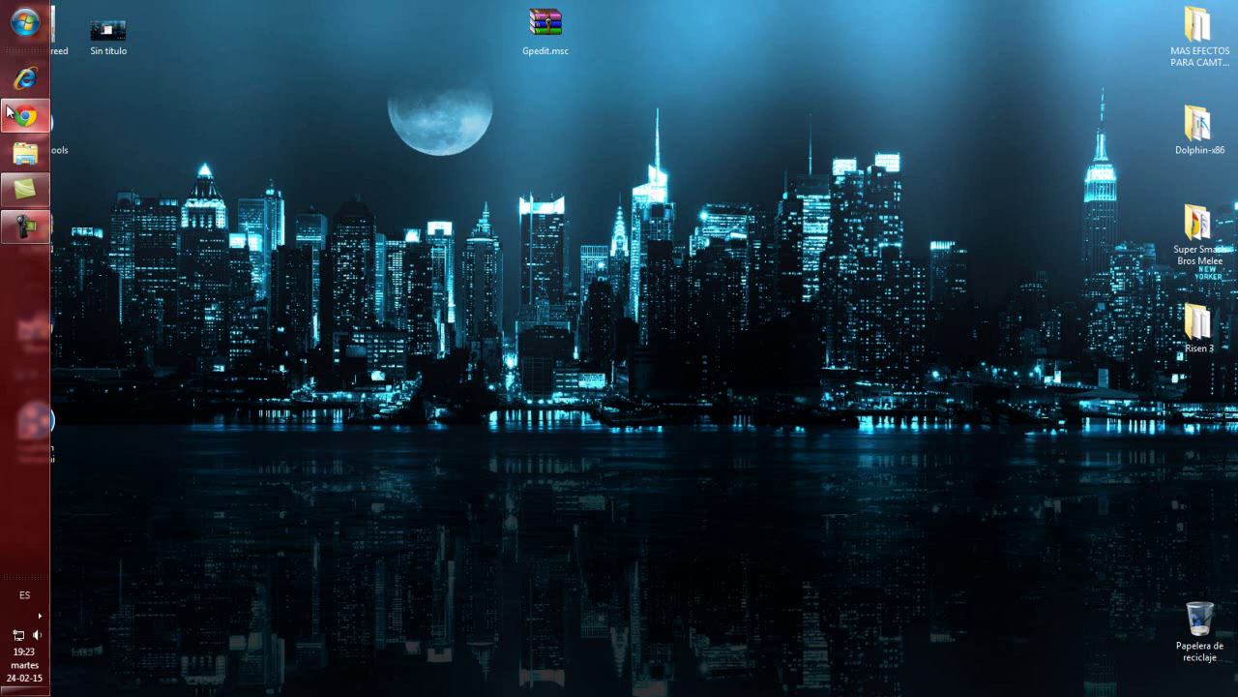
left_click(25, 21)
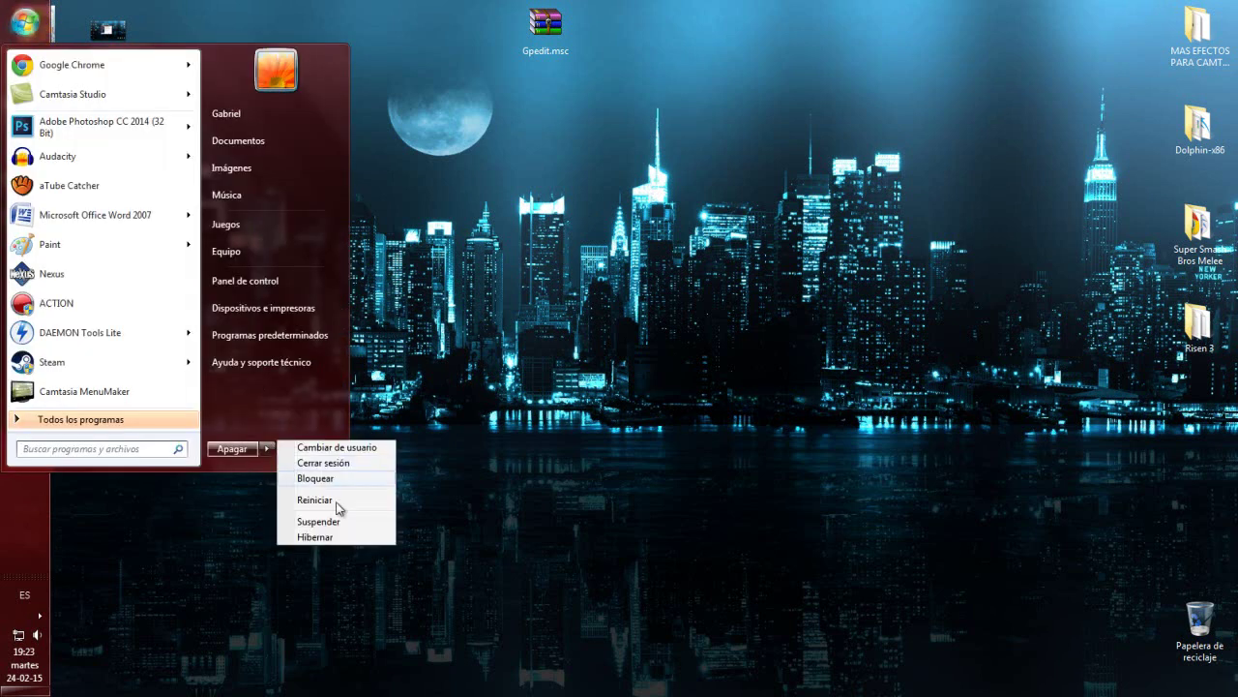
key("Escape")
key("Escape")
left_click(25, 116)
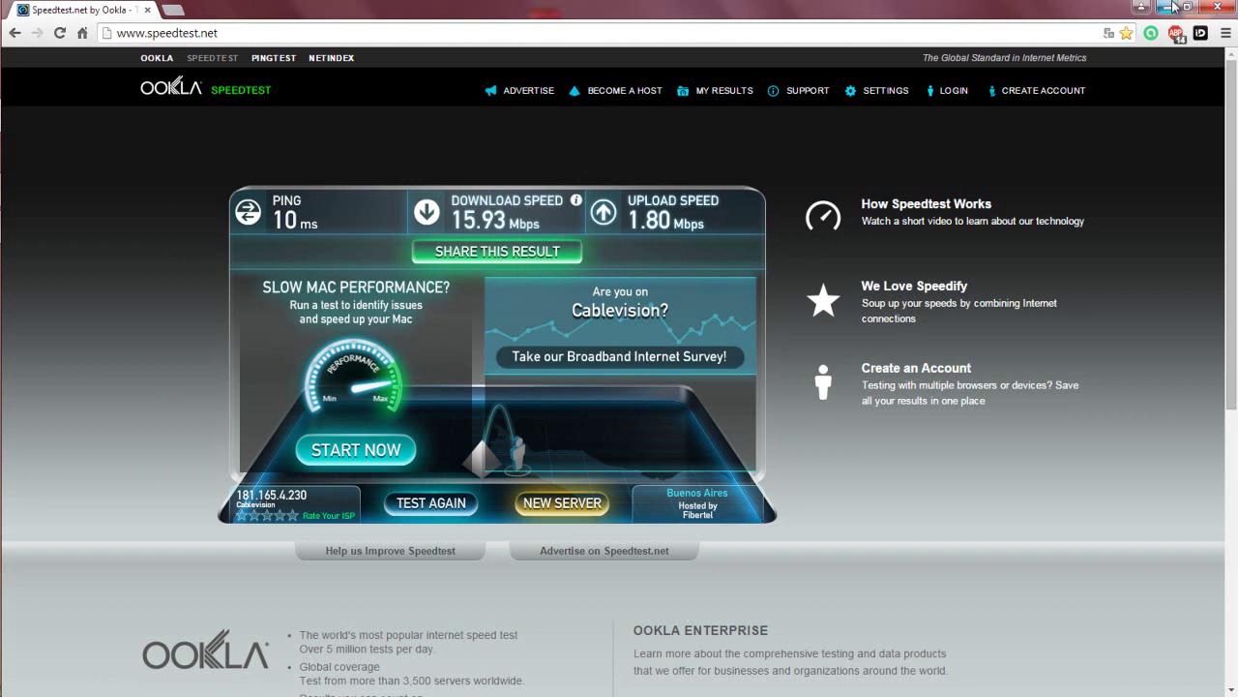
left_click(24, 21)
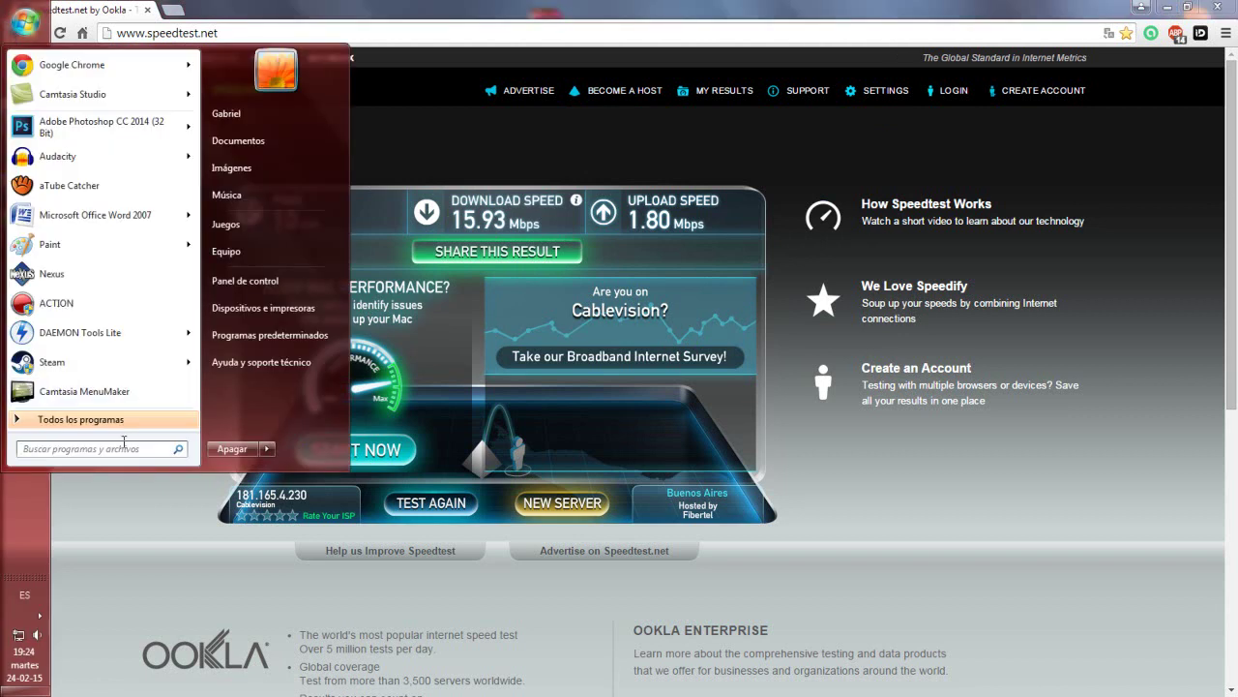
left_click(342, 7)
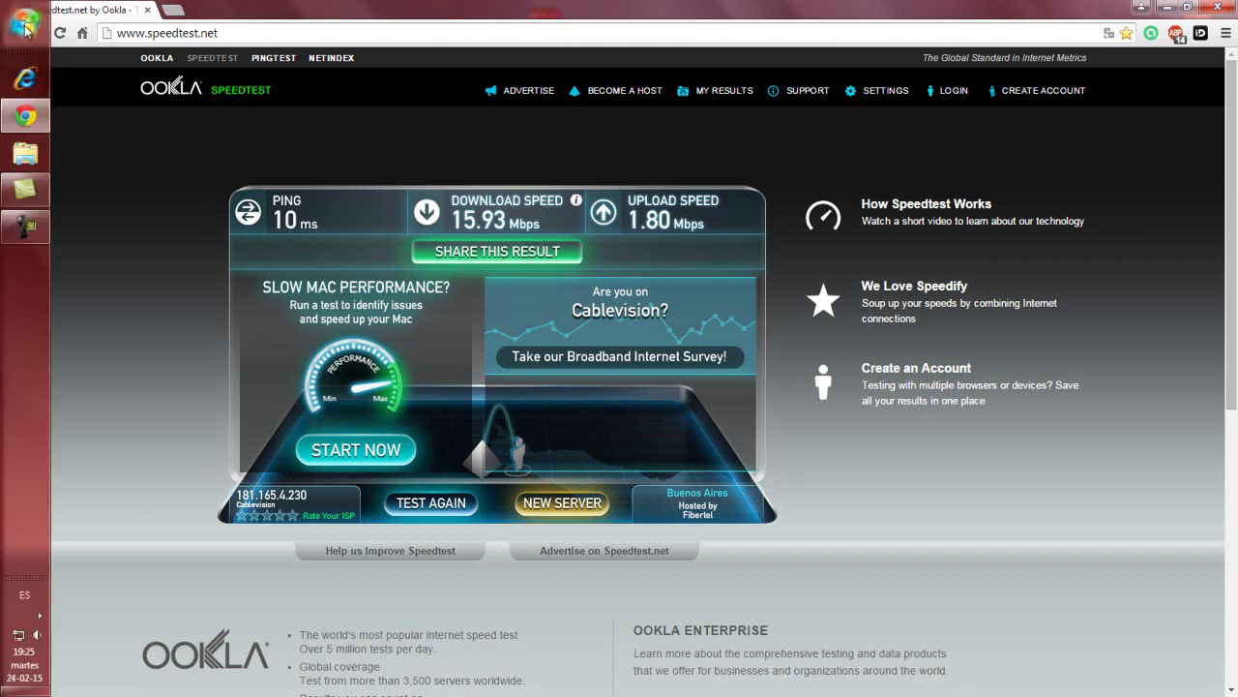
left_click(26, 29)
left_click(67, 451)
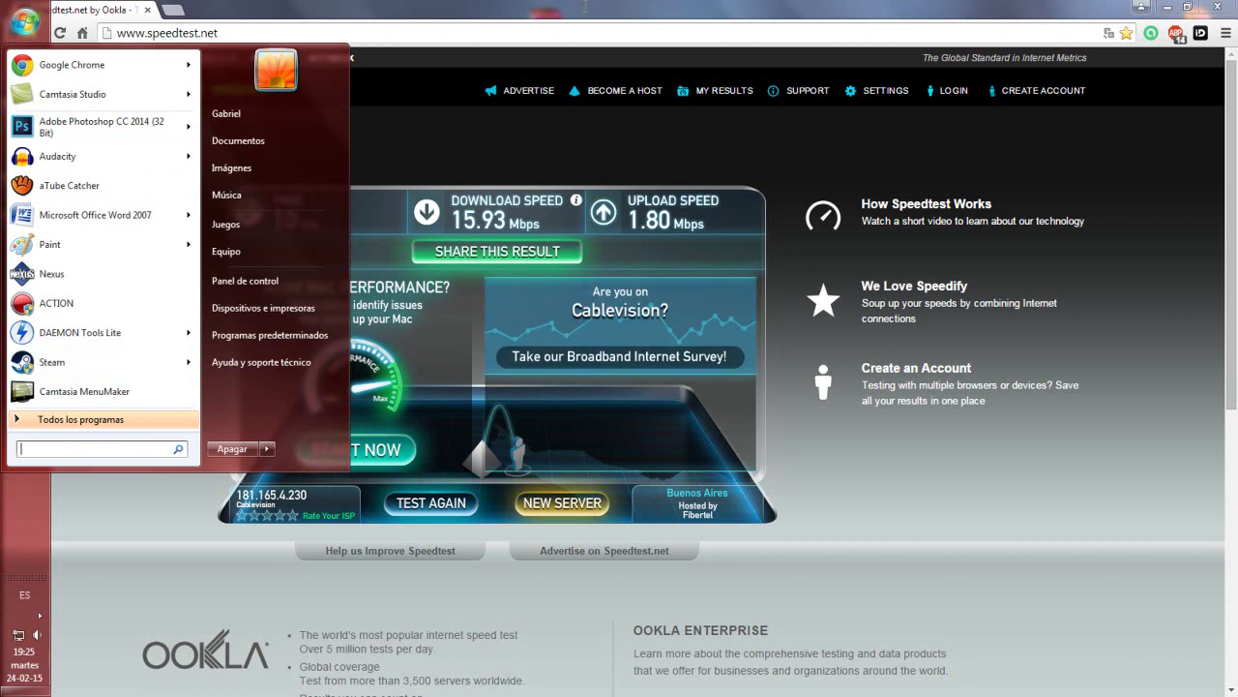
left_click(150, 452)
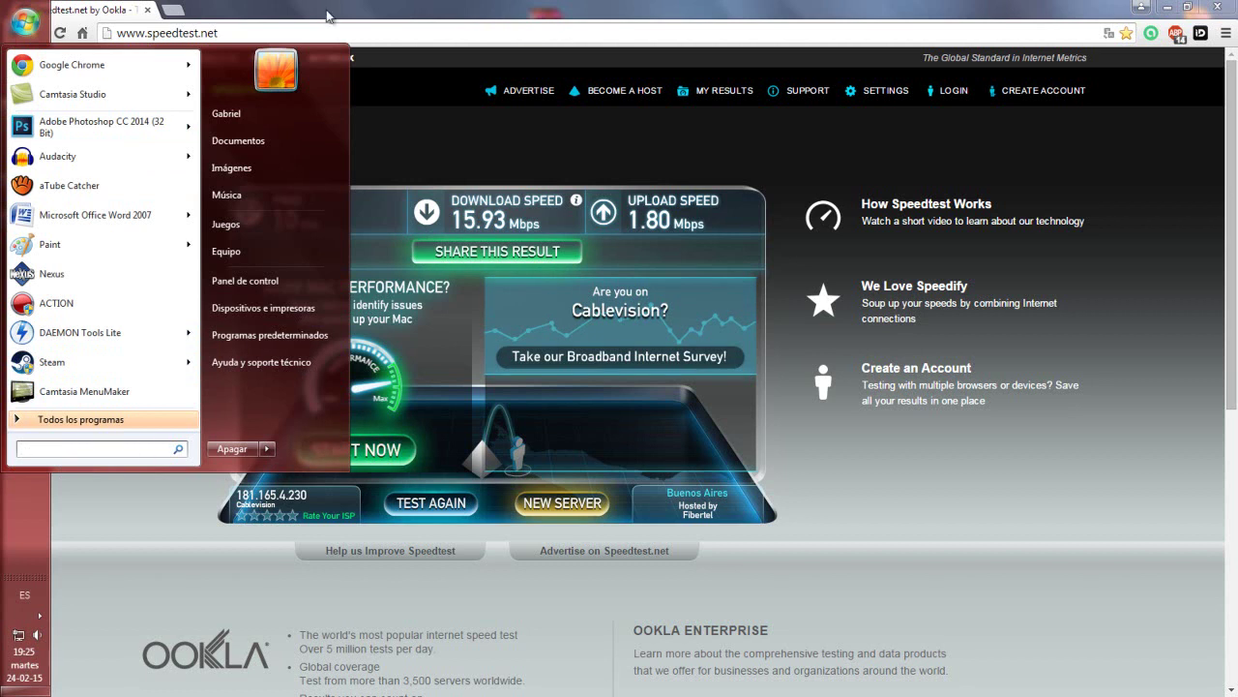